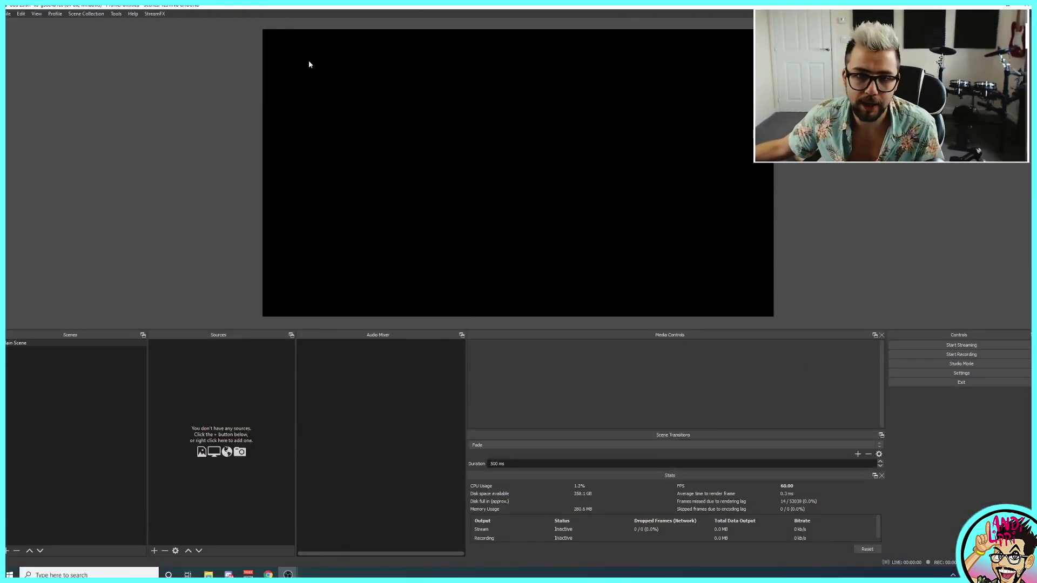
Step: Open the Custom Browser Docks list, start editing the empty fifth row, then switch to Twitch Stream Manager
click(34, 15)
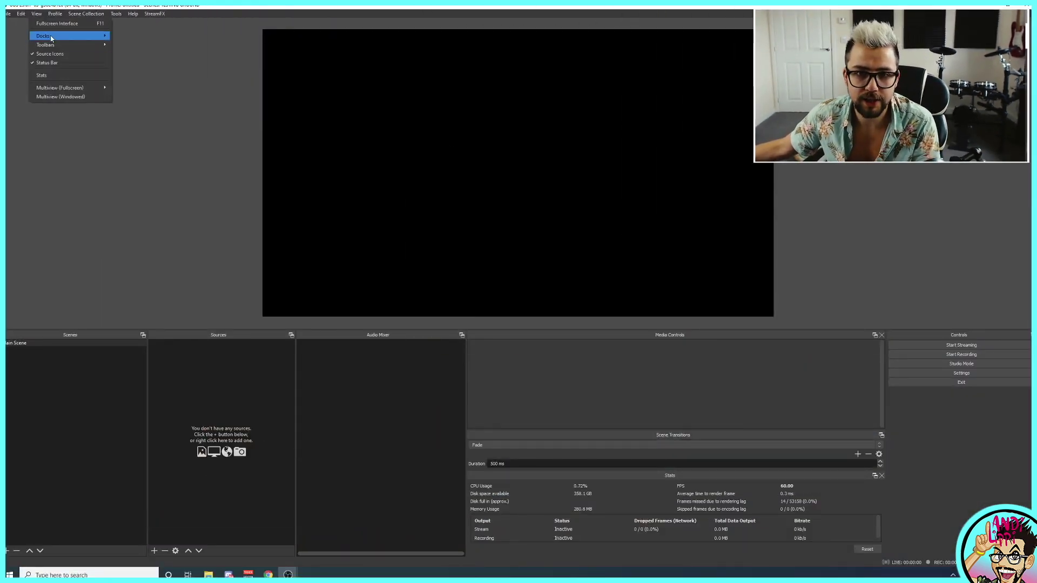
mouse_move(51, 38)
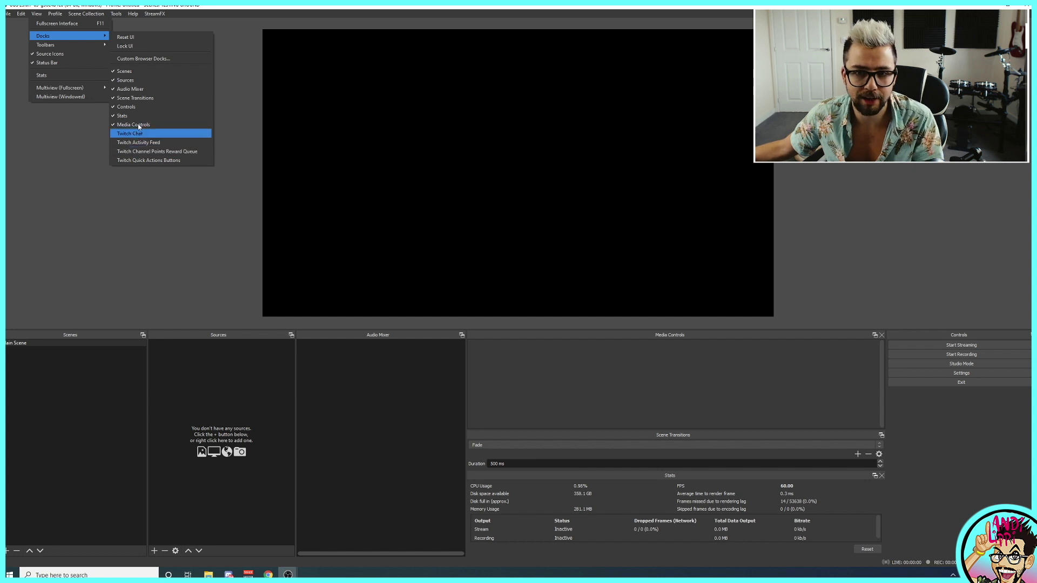
click(145, 58)
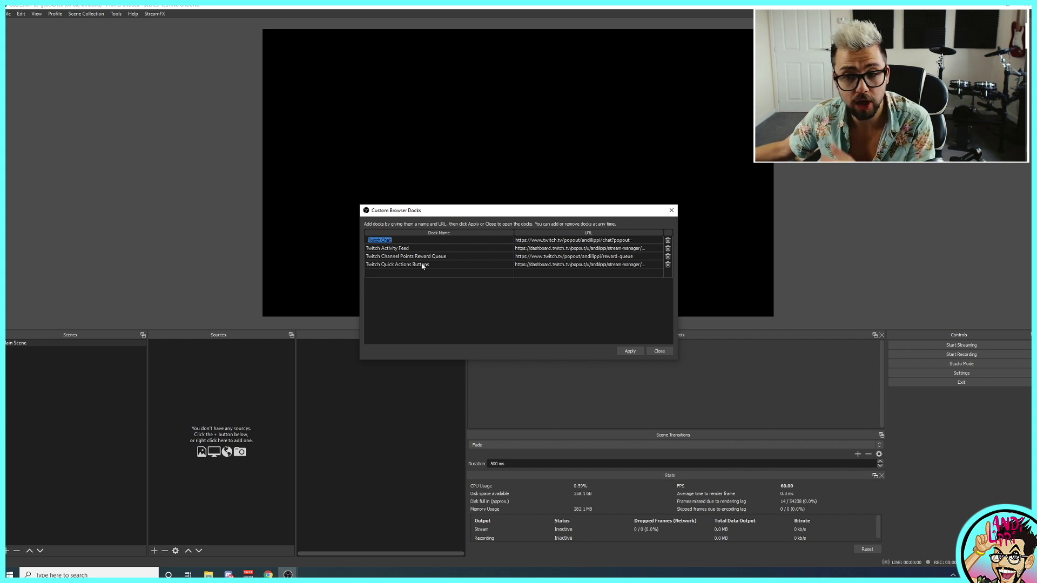
double_click(405, 273)
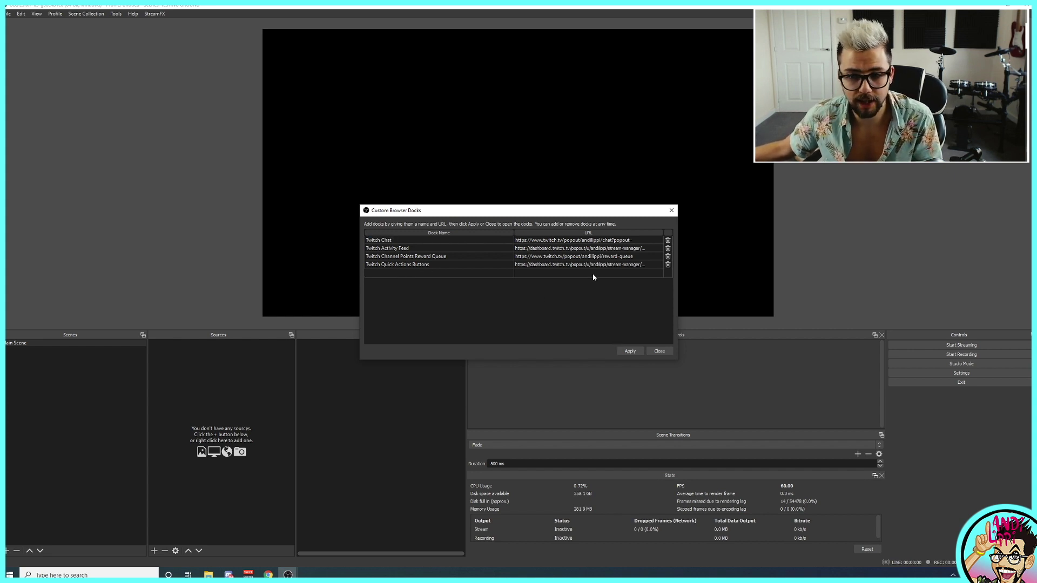
click(267, 574)
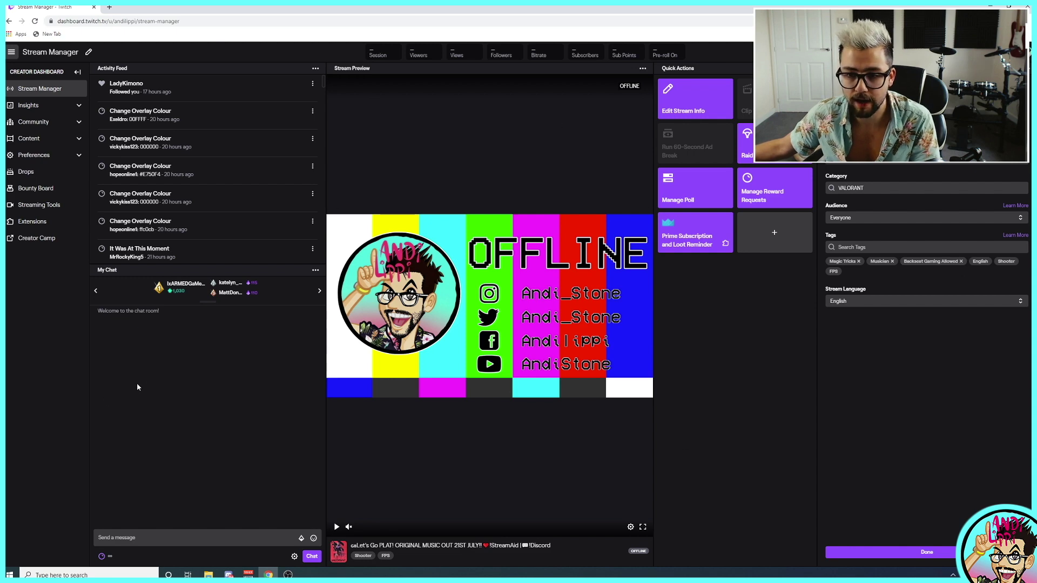
Step: Pop the My Chat panel out of the Stream Manager into its own window
click(89, 53)
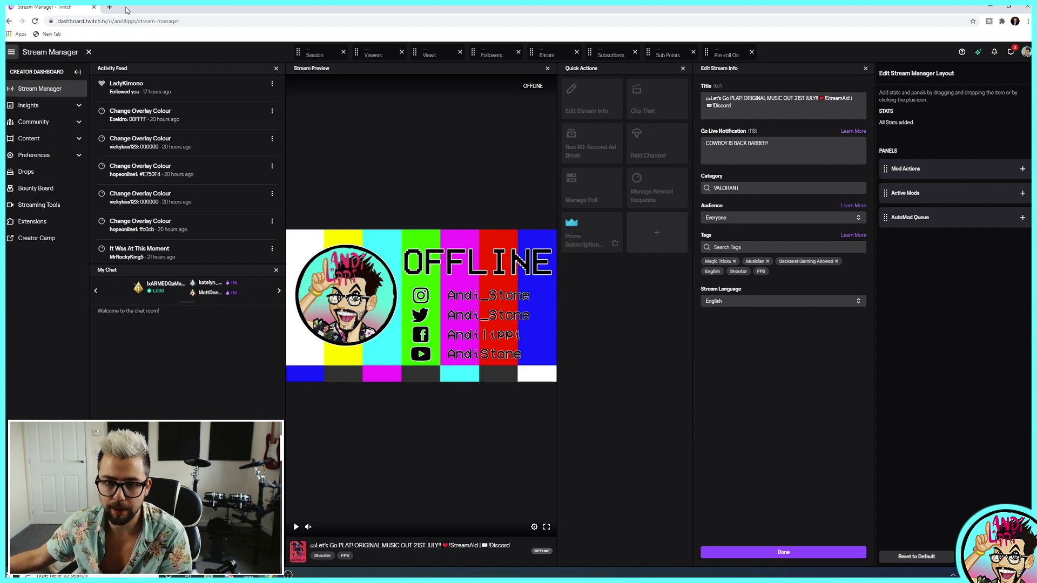
click(89, 52)
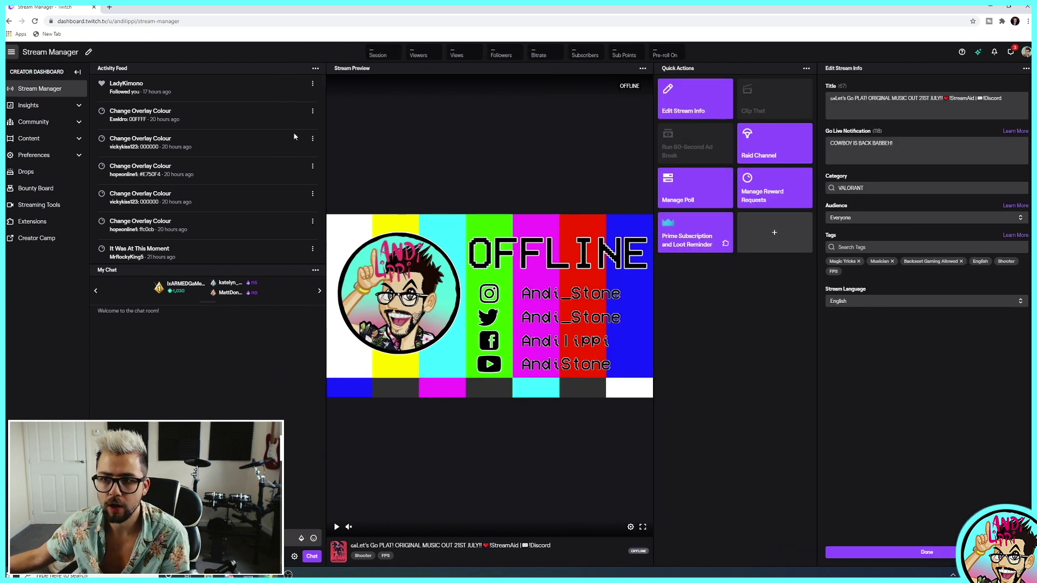
click(316, 271)
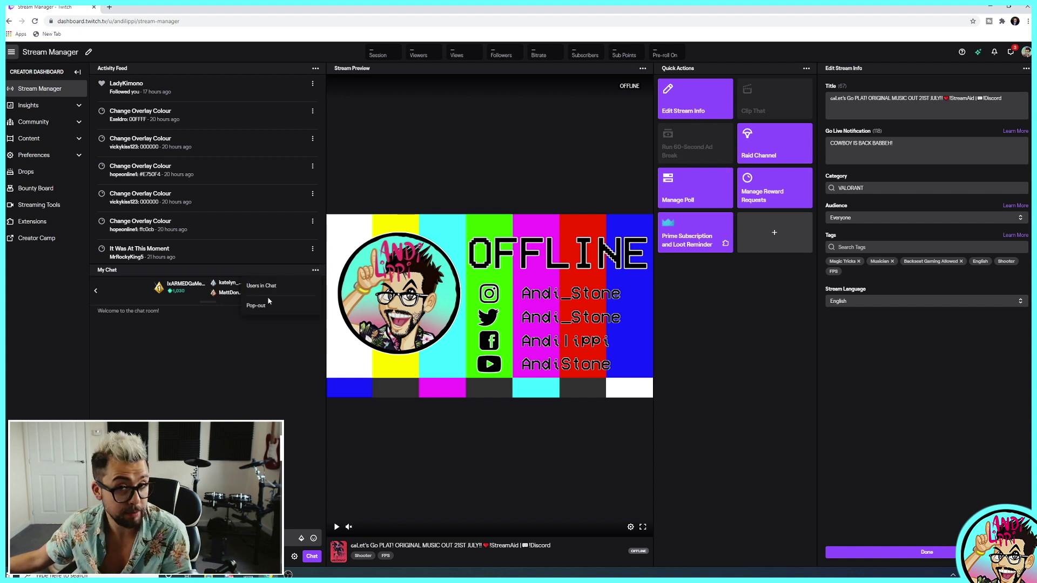
click(256, 305)
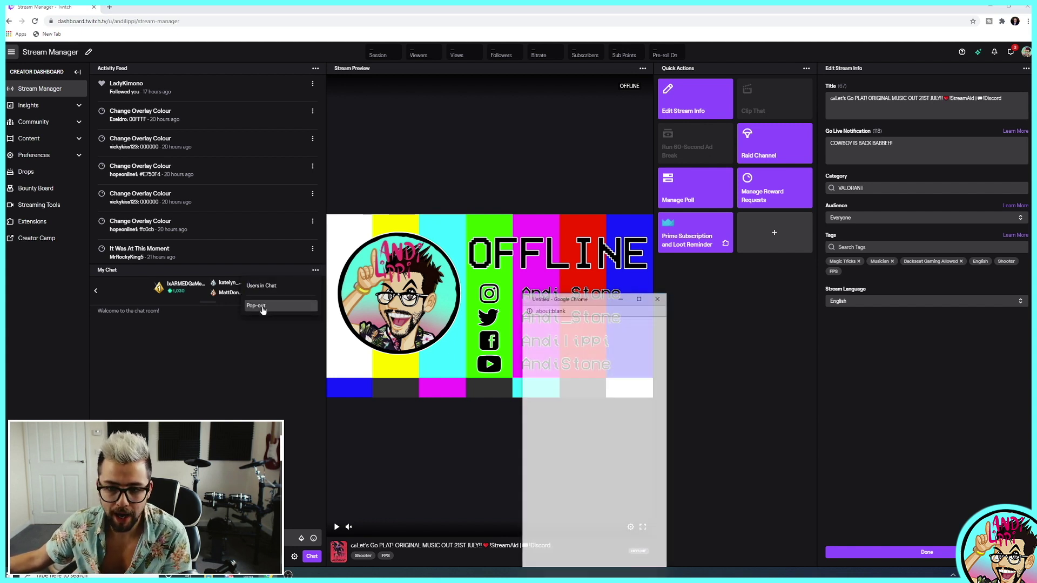
Step: Select the popout chat's web address and return to OBS Studio
click(560, 310)
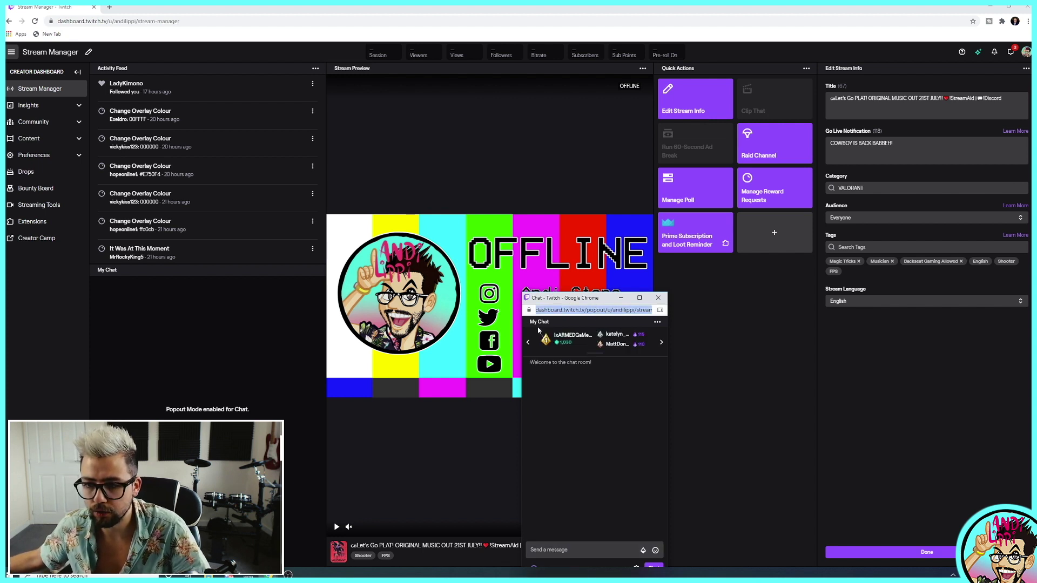
mouse_move(289, 574)
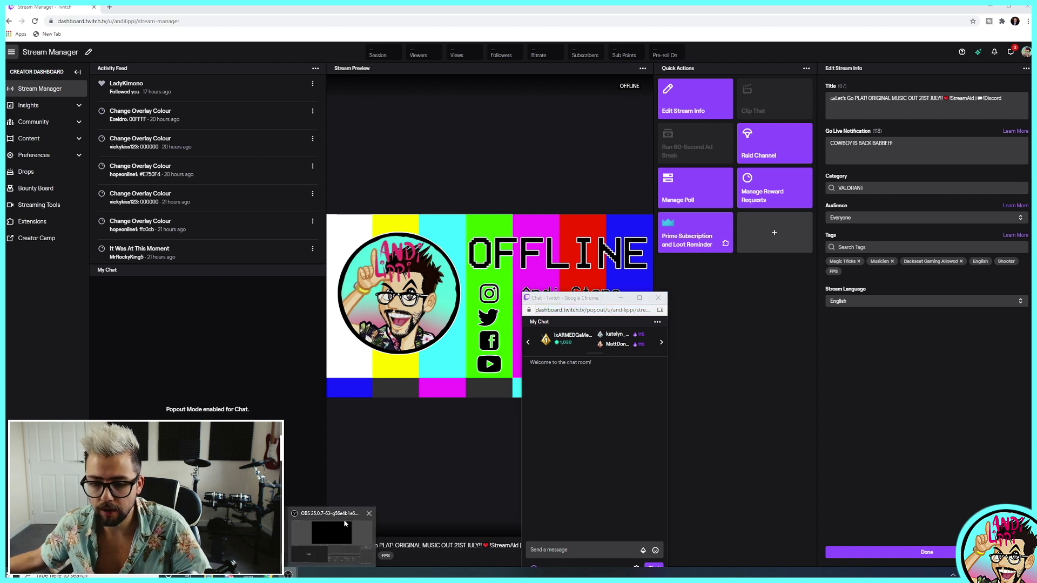
click(337, 525)
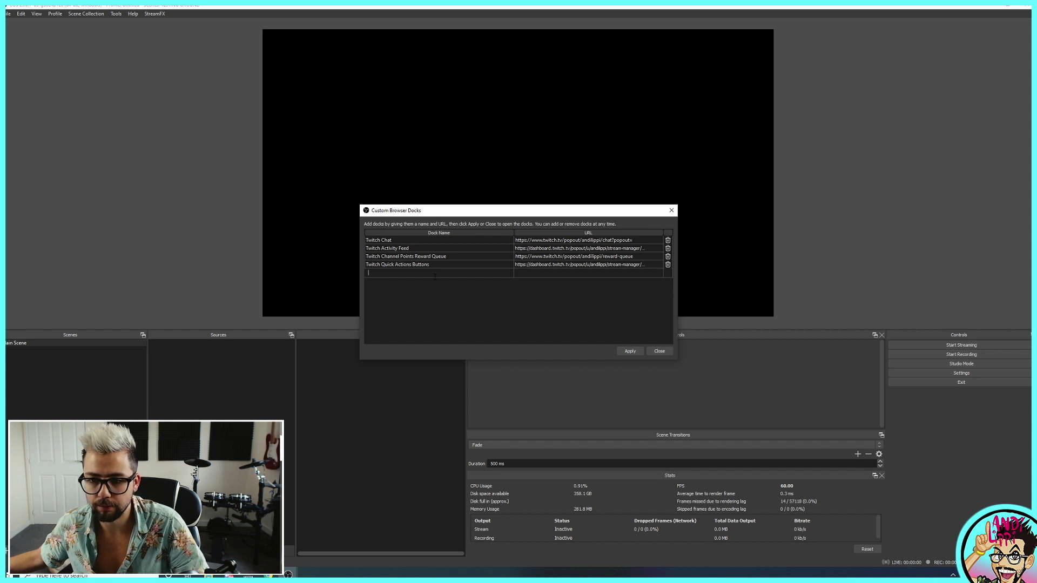
Step: Add a browser dock named Chat with the pasted popout chat URL and close the docks list
text(Chat)
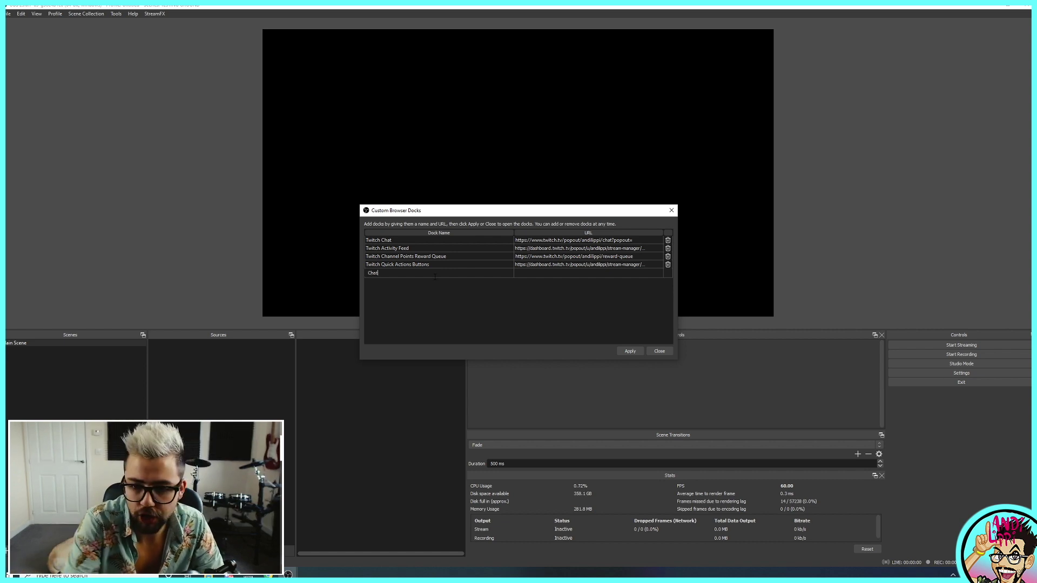
click(536, 276)
text(https://dashboard.twitch.tv/popout/u/andilippi/stream-manager/chat)
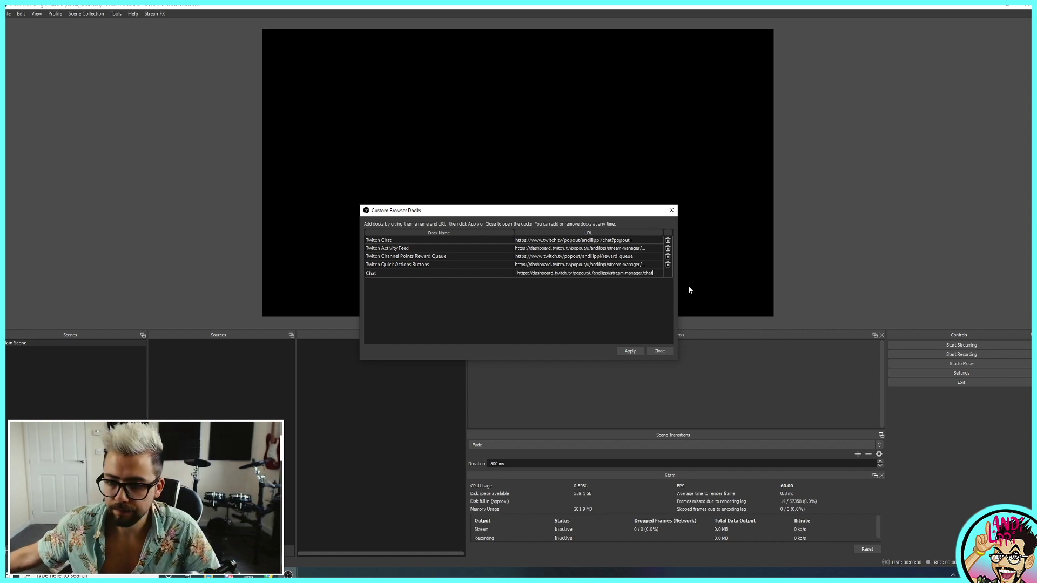
click(630, 352)
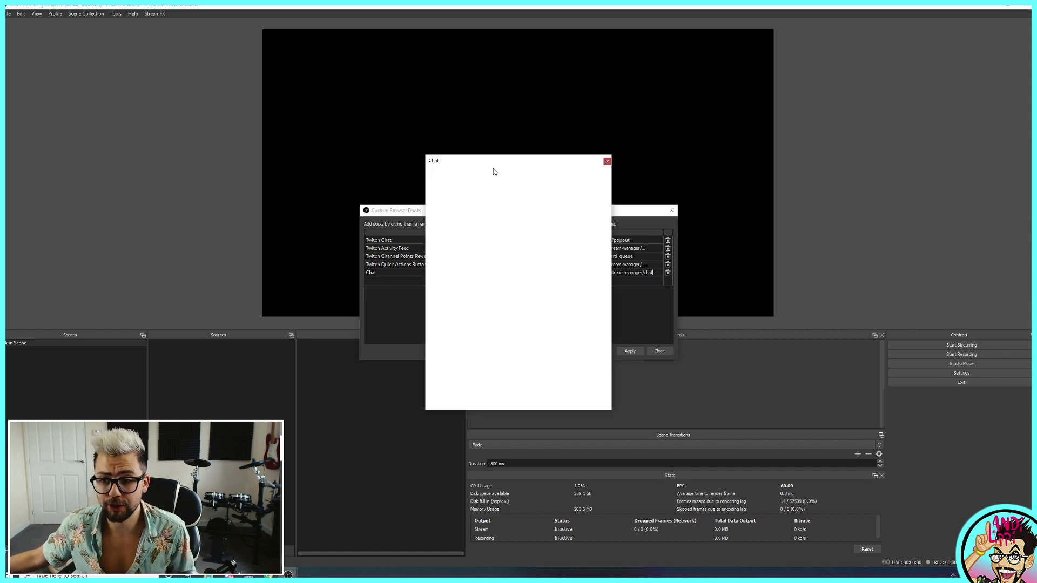
click(652, 211)
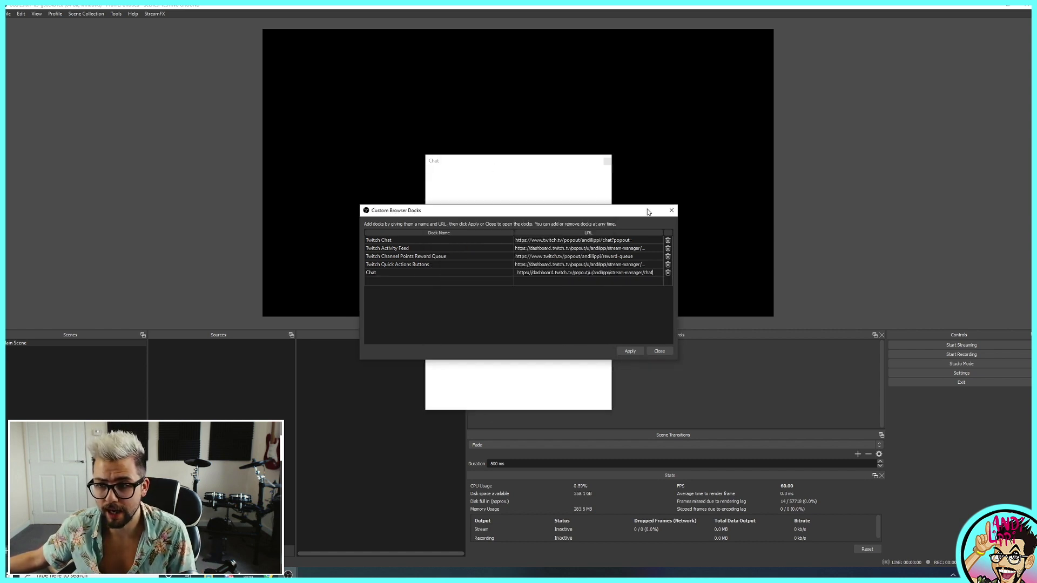
click(658, 352)
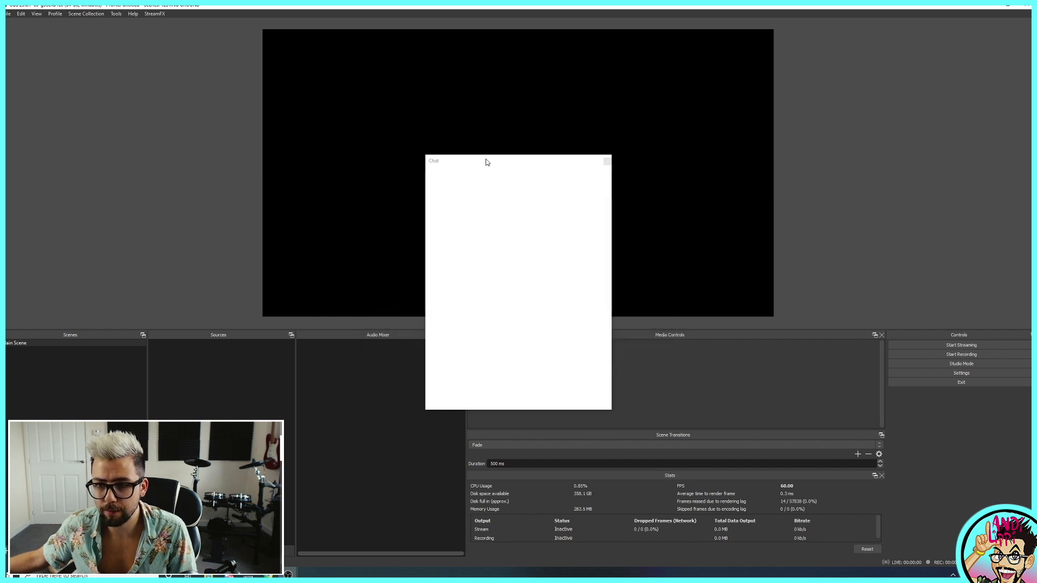
Step: Dock the floating Chat panel to the left of the preview
drag(486, 162, 465, 193)
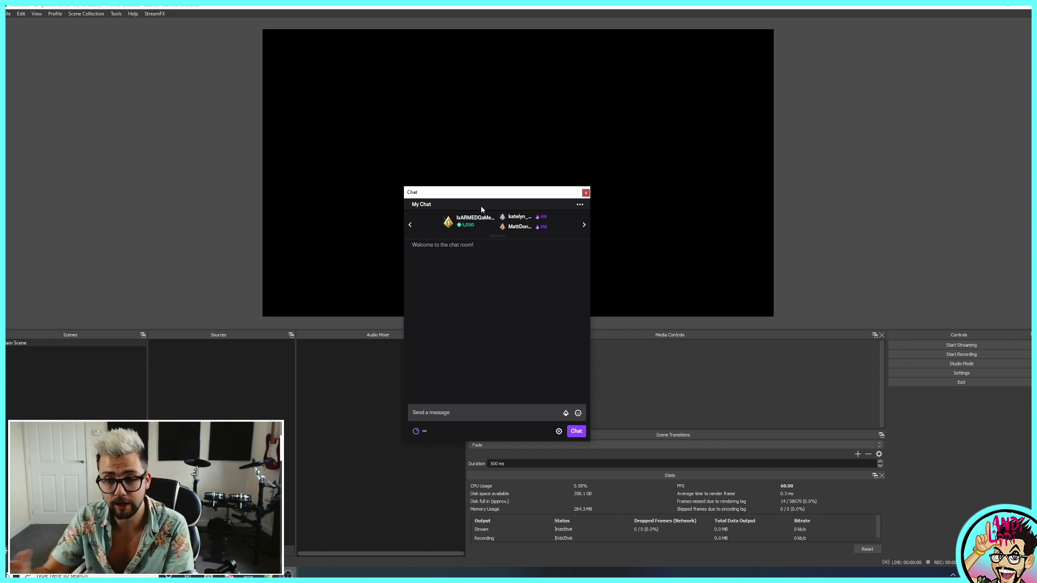
drag(483, 201, 16, 116)
drag(103, 23, 30, 69)
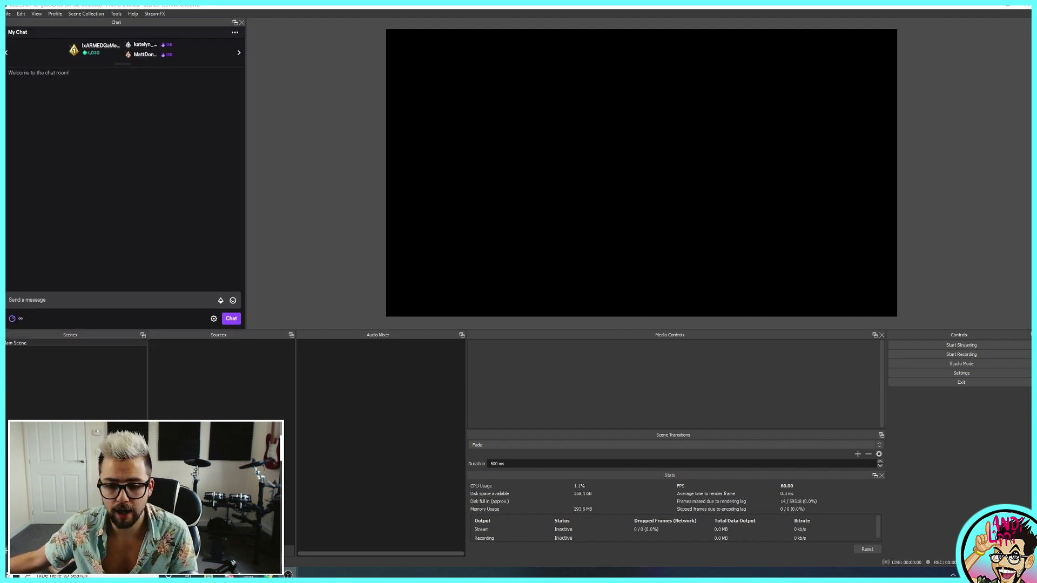
Step: Pop the Activity Feed panel out of Twitch Stream Manager into its own window
mouse_move(288, 574)
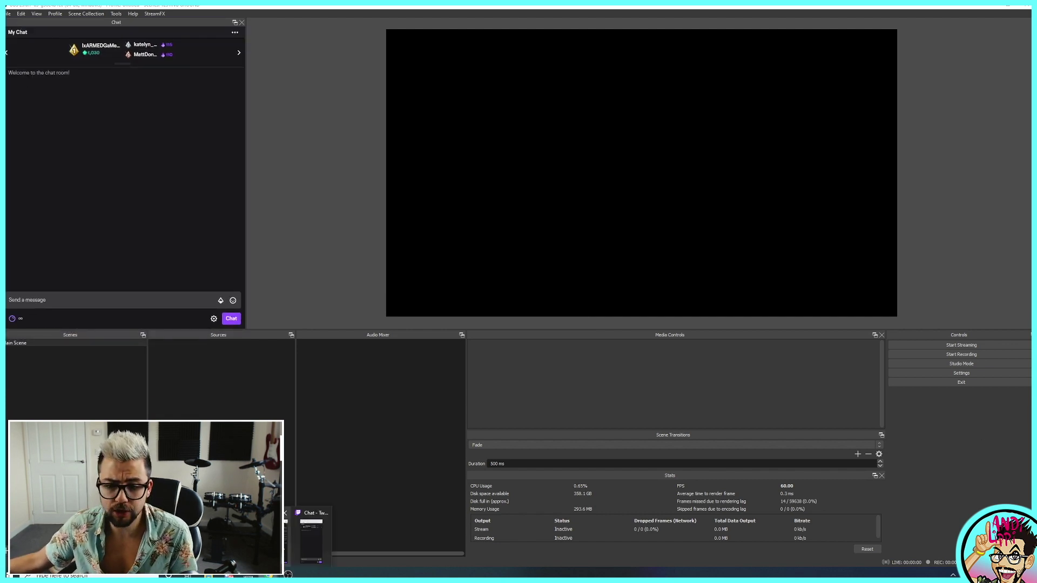
click(269, 574)
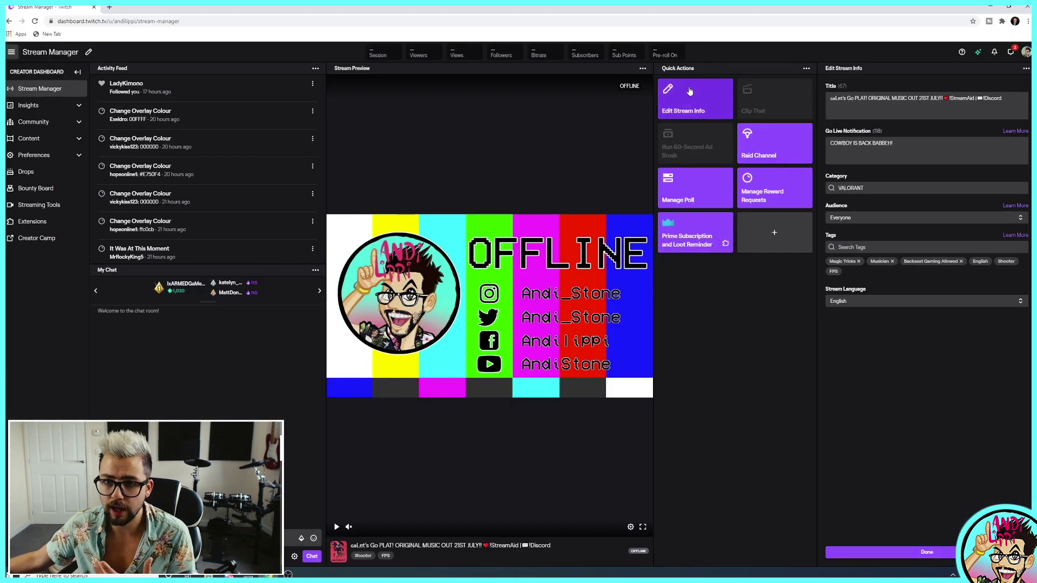
click(316, 70)
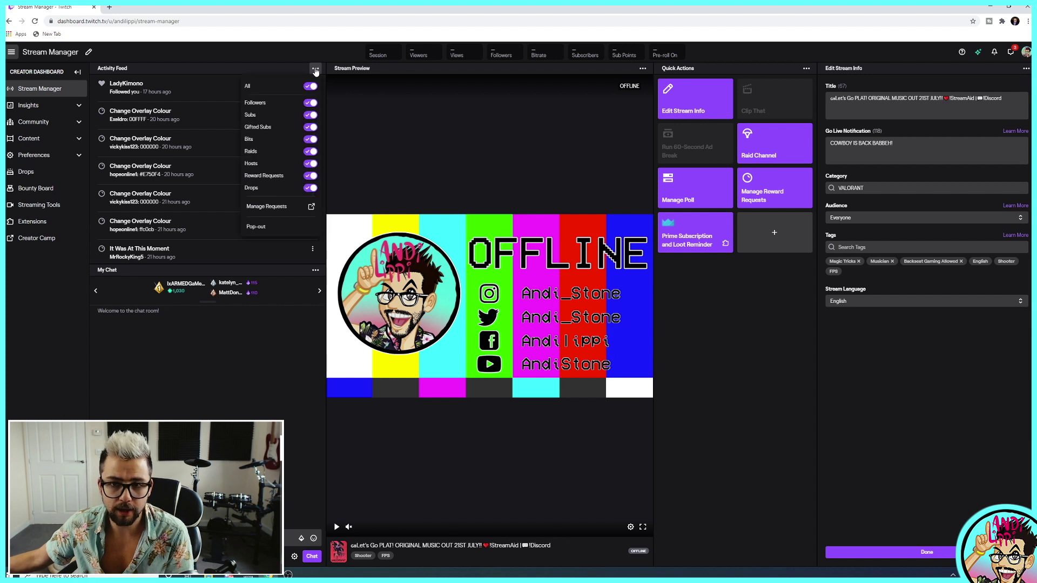
click(273, 227)
Step: Select the Activity Feed popout's web address and return to OBS Studio
click(594, 310)
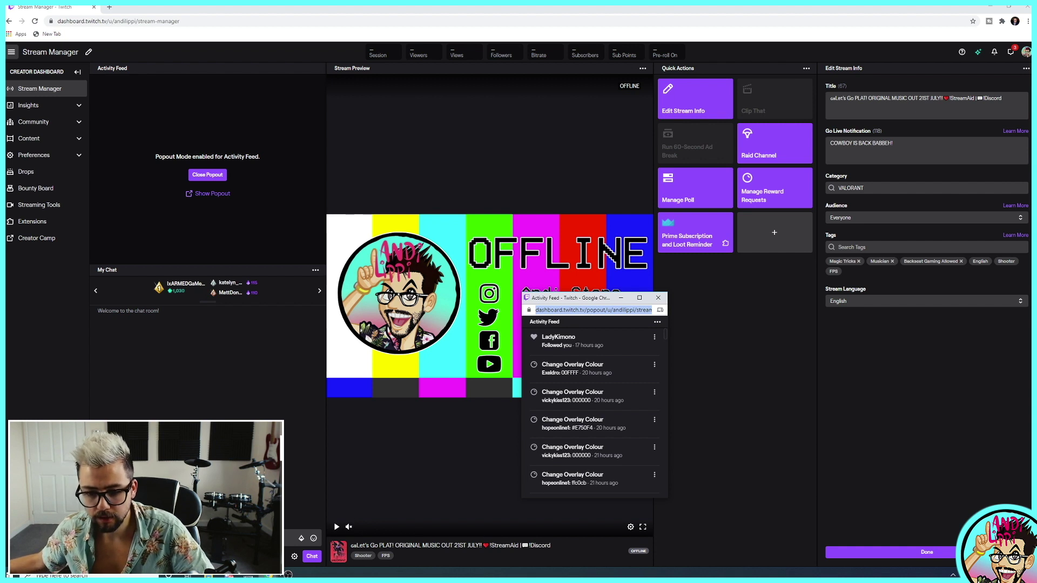
mouse_move(287, 575)
click(322, 537)
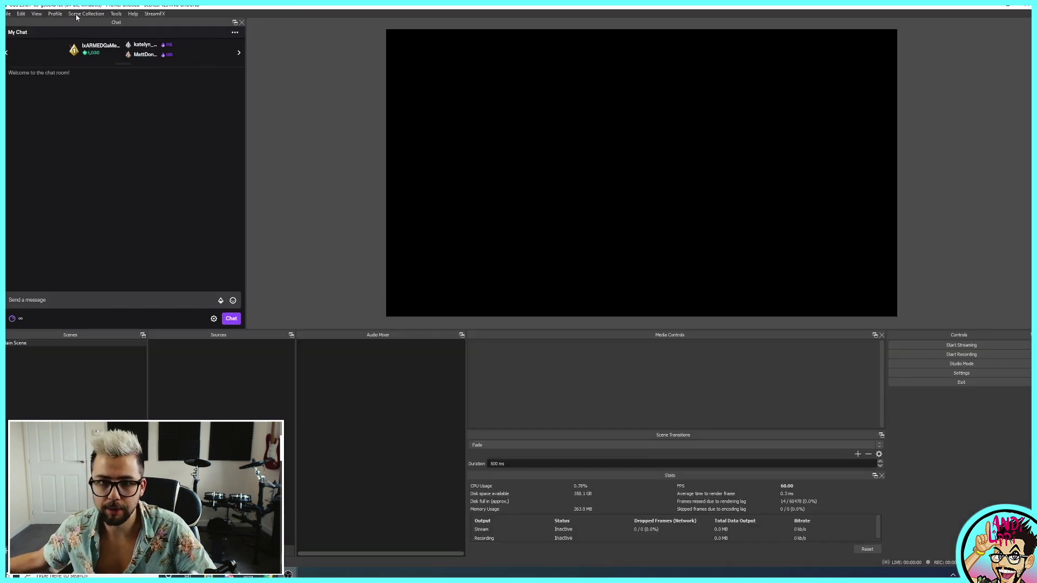
Step: Add a custom browser dock named 'activity feed' with the pasted popout URL
click(36, 14)
mouse_move(43, 36)
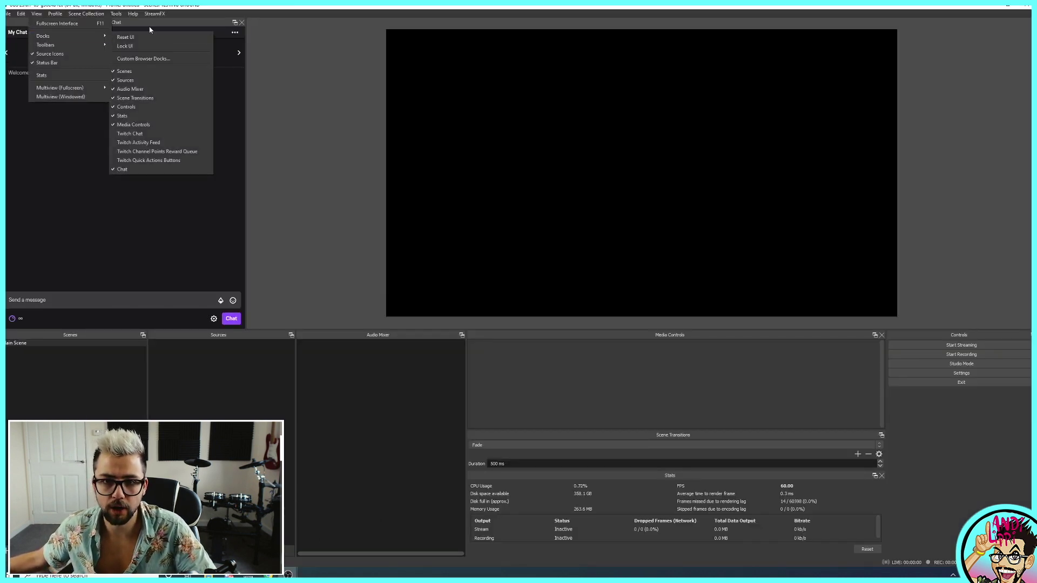
click(144, 59)
click(429, 280)
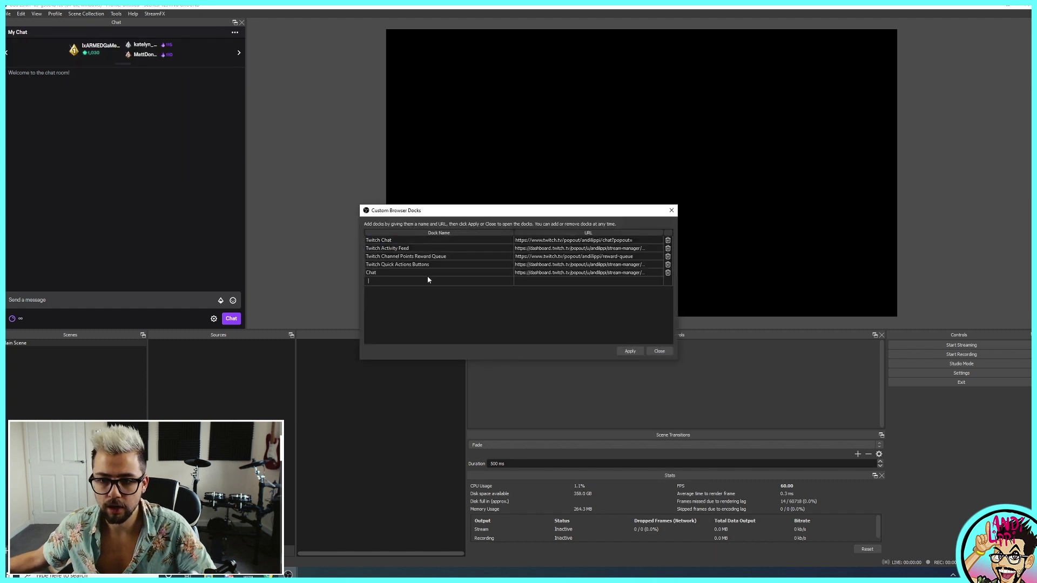
text(activity)
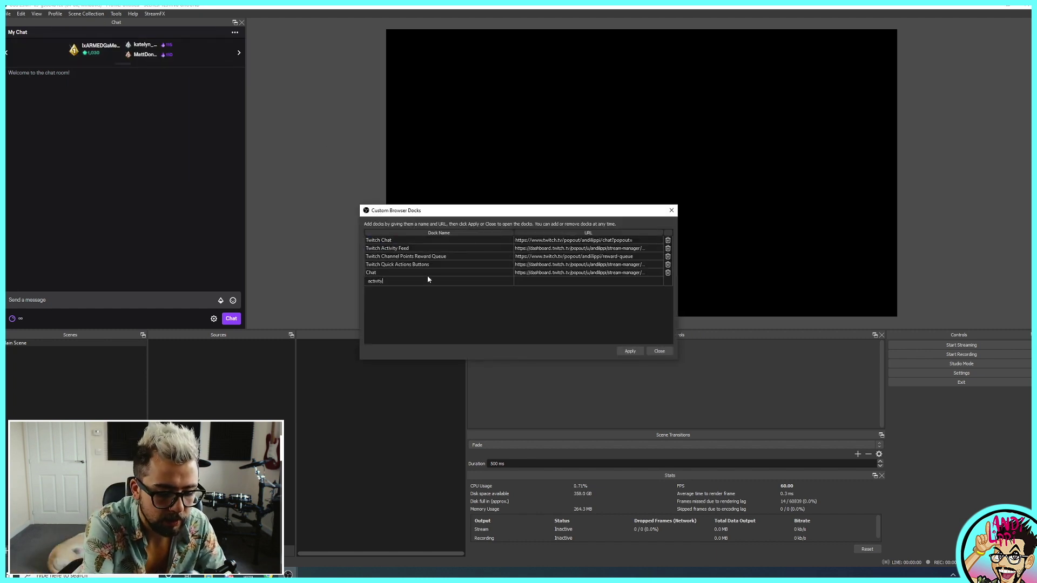
text( feed)
click(550, 282)
text(https://dashboard.twitch.tv/popout/u/andilippi/stream-manager/activity-feed)
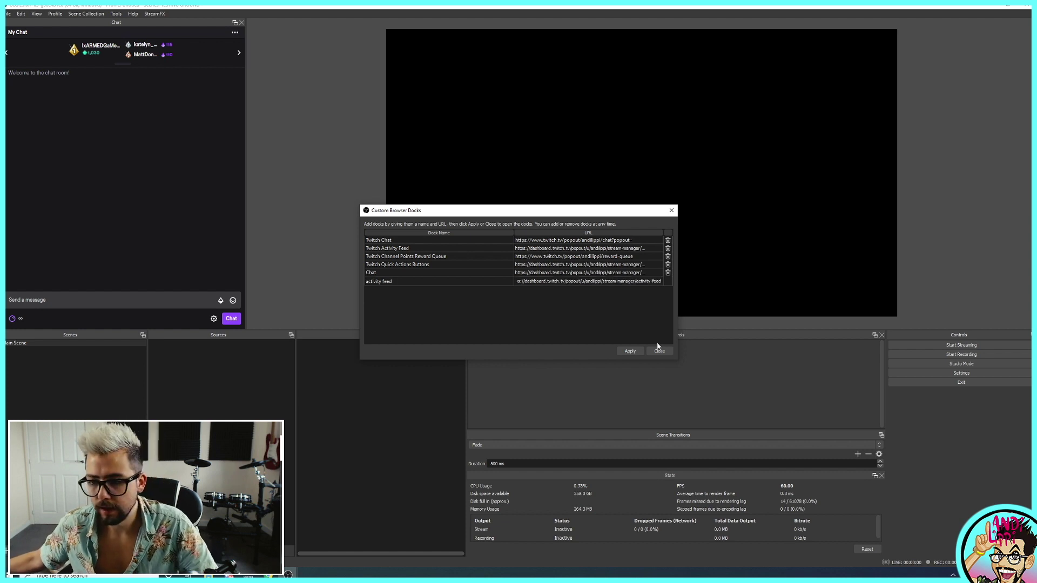
click(630, 352)
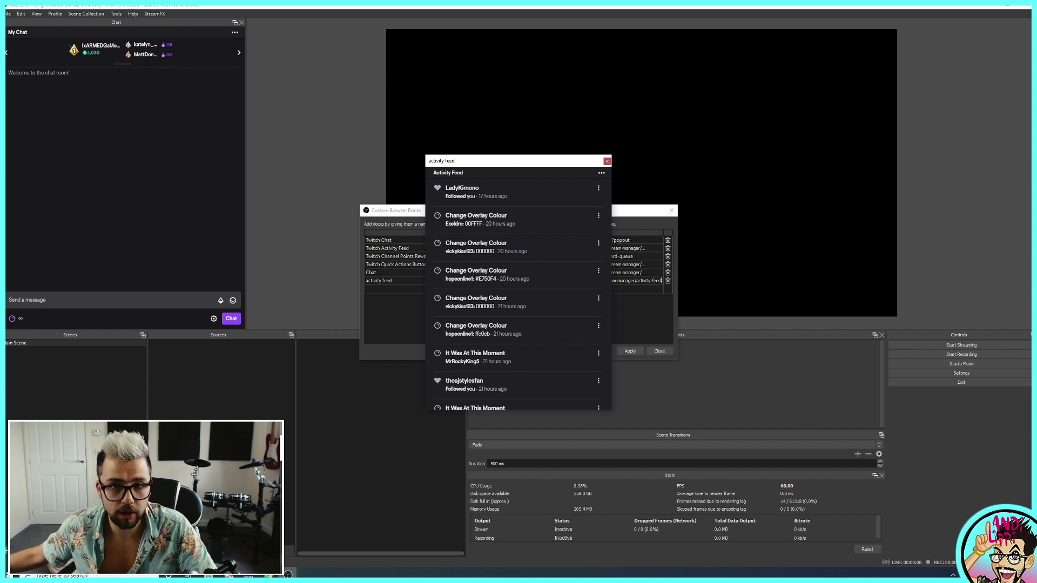
Step: Dock the activity feed panel along the right side of the preview
drag(485, 164, 1019, 71)
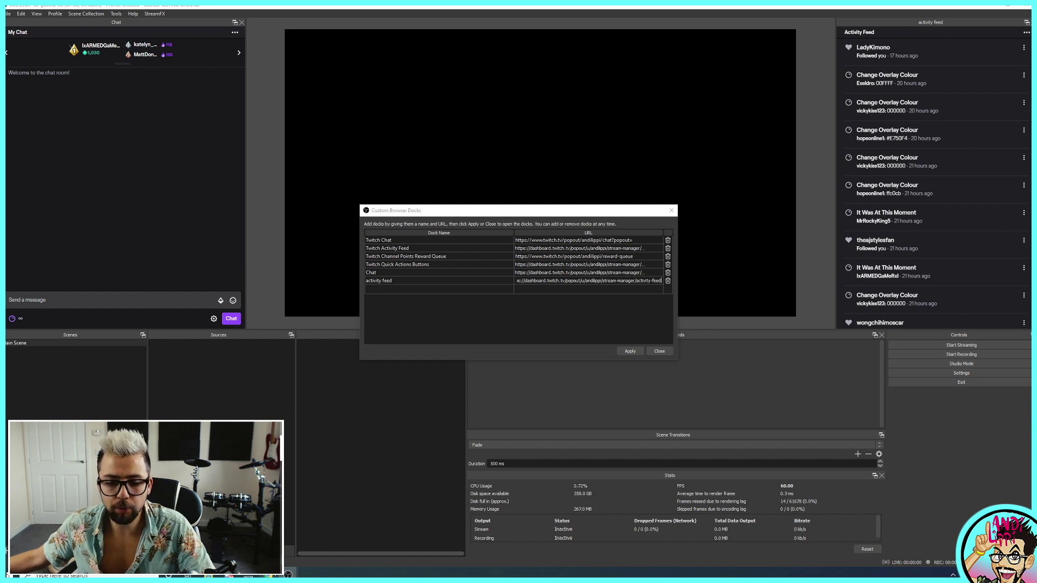
mouse_move(288, 574)
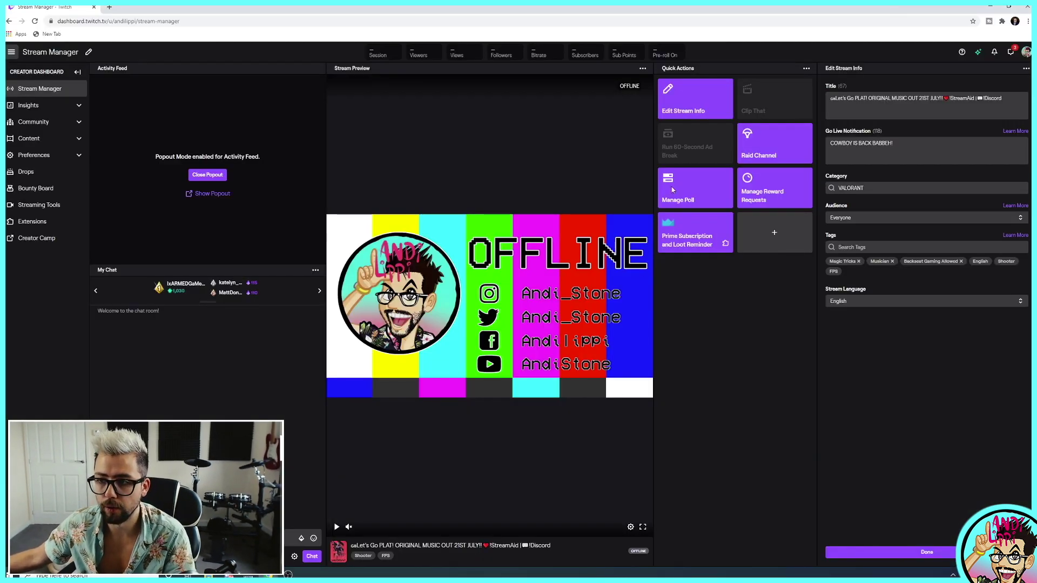
Step: Pop out Manage Reward Requests, select its web address, and return to OBS Studio
click(768, 200)
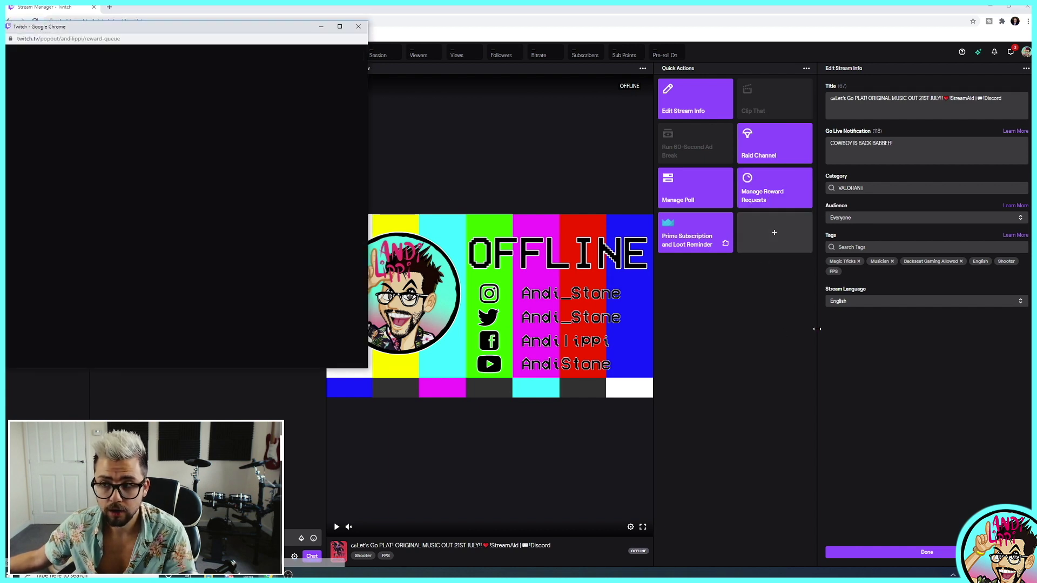
drag(119, 30, 437, 147)
click(434, 154)
key(ctrl+c)
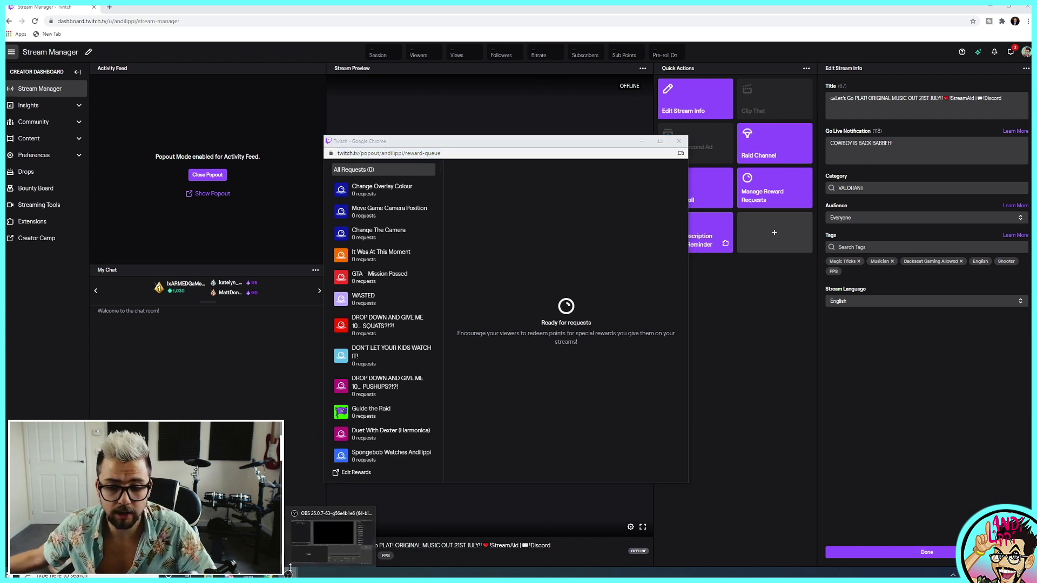
click(313, 544)
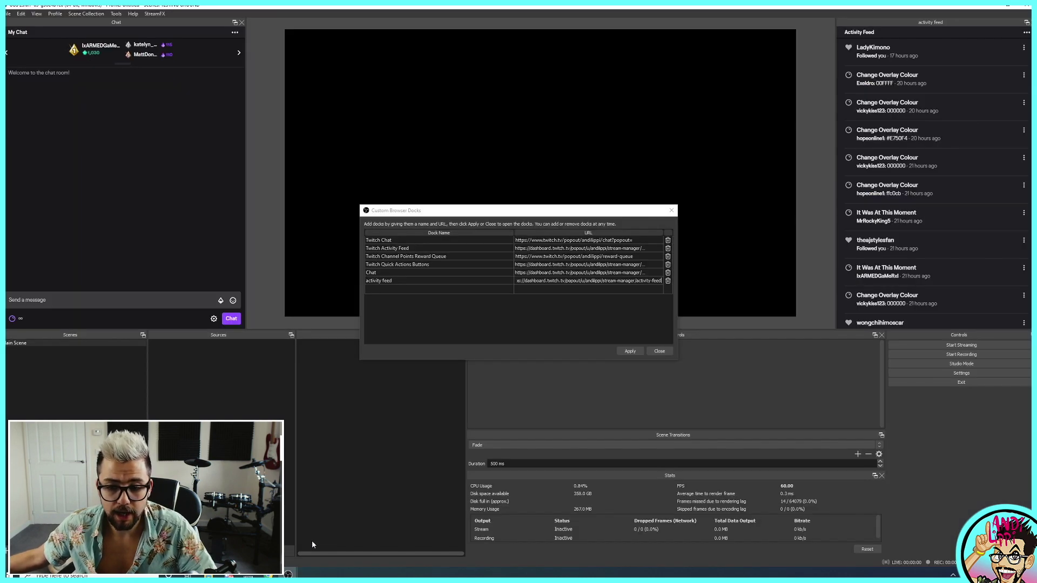
Step: Add a browser dock named 'reward queue' with the pasted reward requests URL
click(407, 290)
text(reward queue)
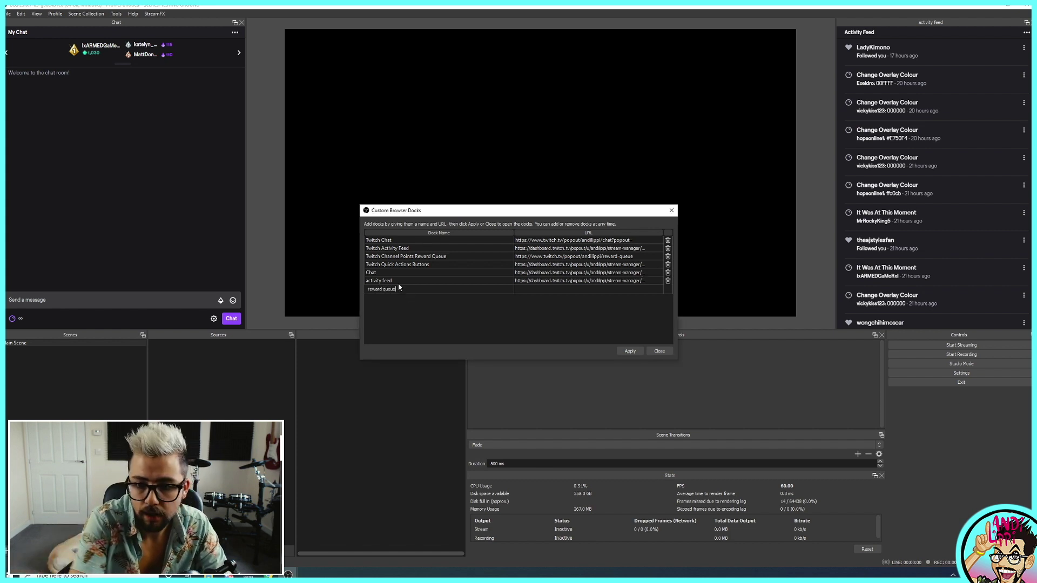
click(585, 291)
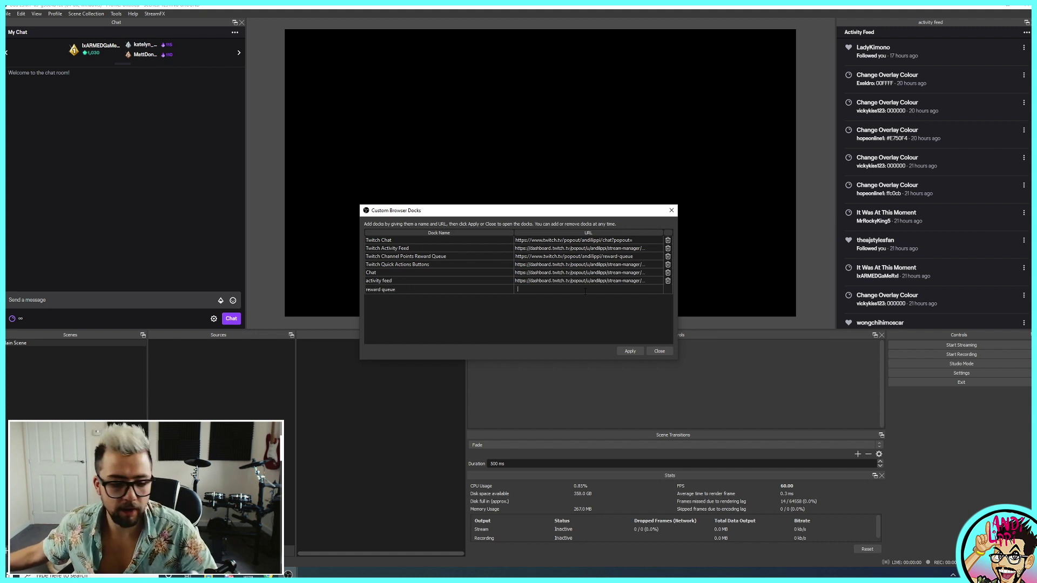
key(ctrl+v)
click(630, 352)
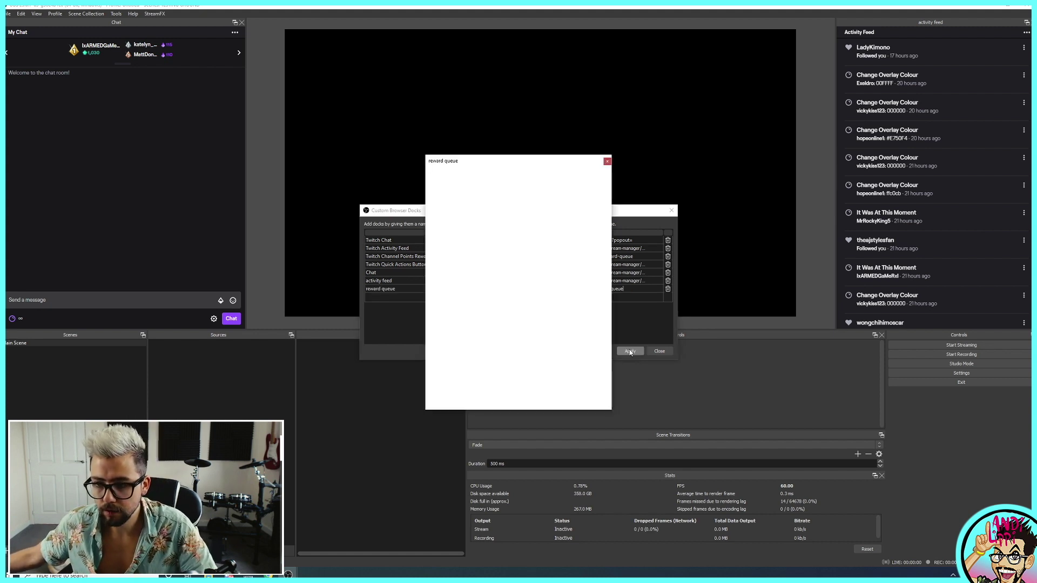
Step: Tab the reward queue dock beside the activity feed on the right side
drag(503, 162, 917, 59)
drag(917, 126, 917, 126)
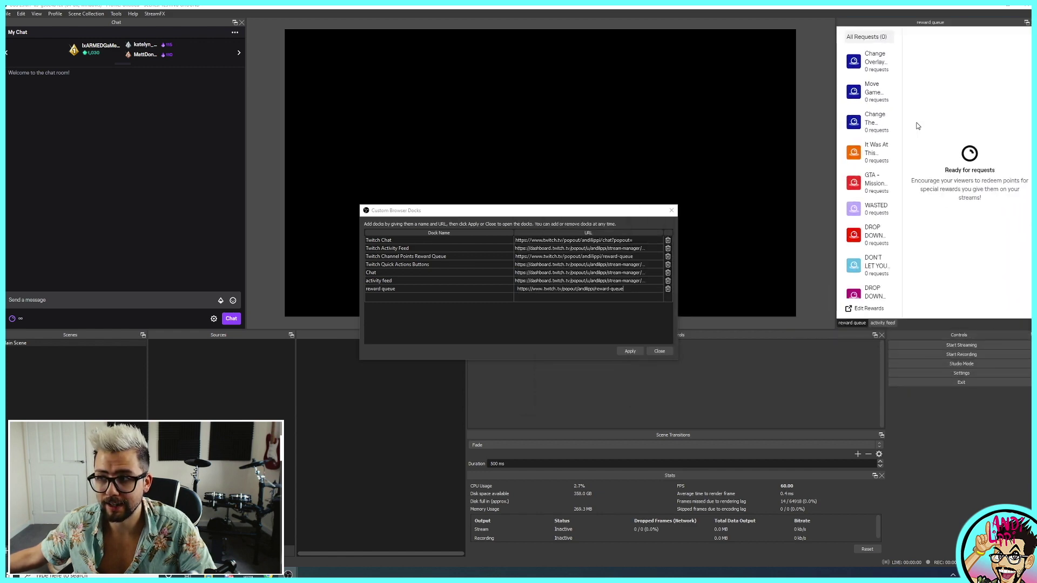
click(881, 323)
click(856, 323)
click(878, 323)
click(865, 324)
click(882, 323)
click(853, 323)
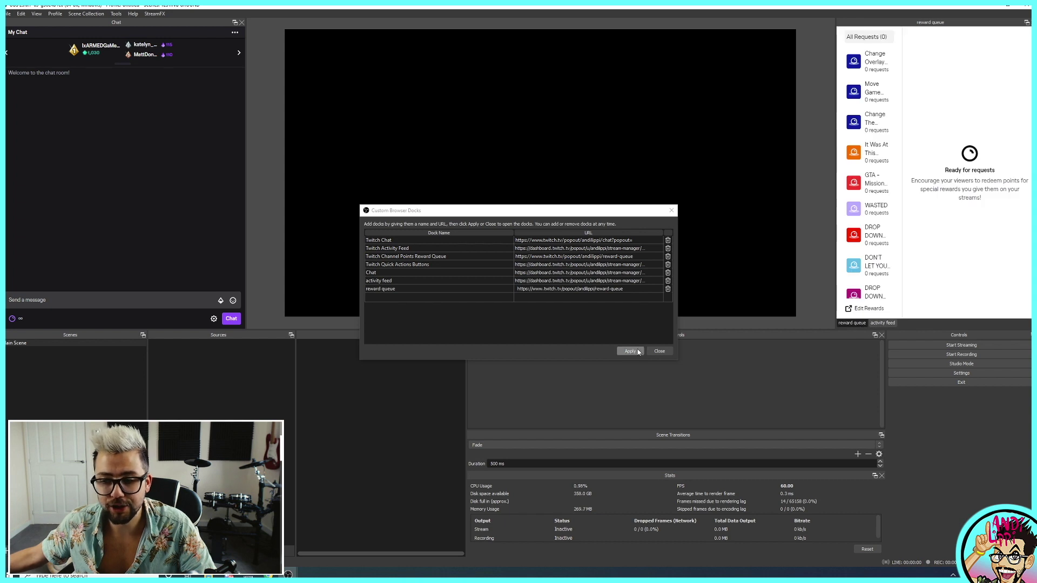
Step: Close the Custom Browser Docks settings and check the activity feed and reward queue tabs
click(660, 352)
click(886, 324)
click(857, 323)
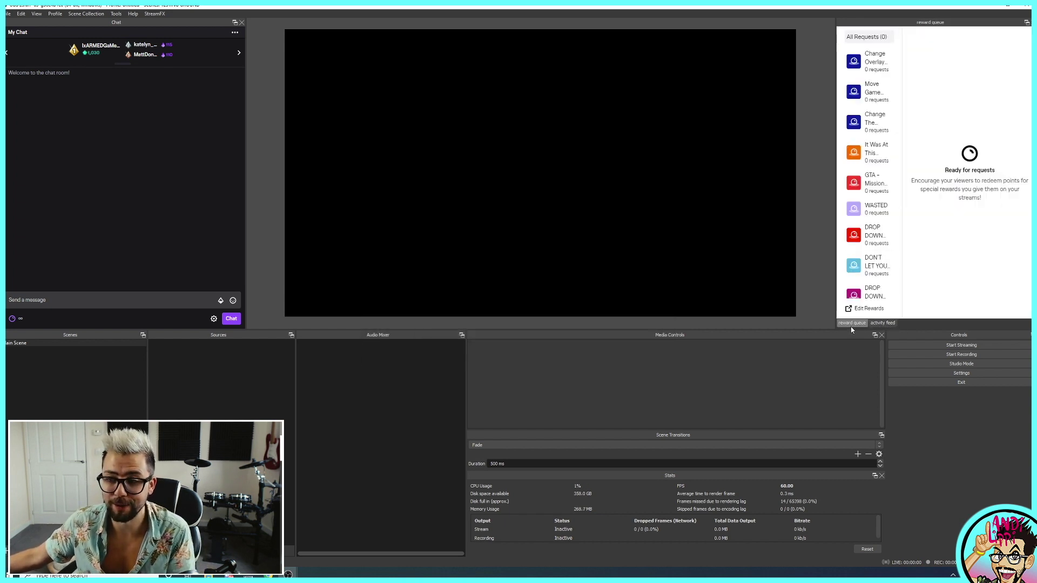
scroll(864, 286, down, 1)
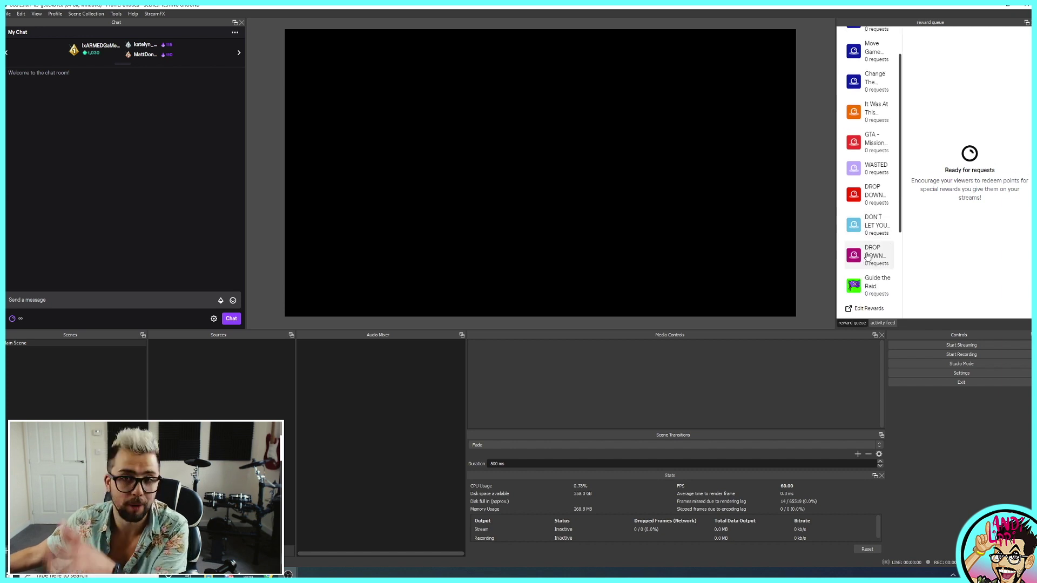
scroll(875, 253, up, 1)
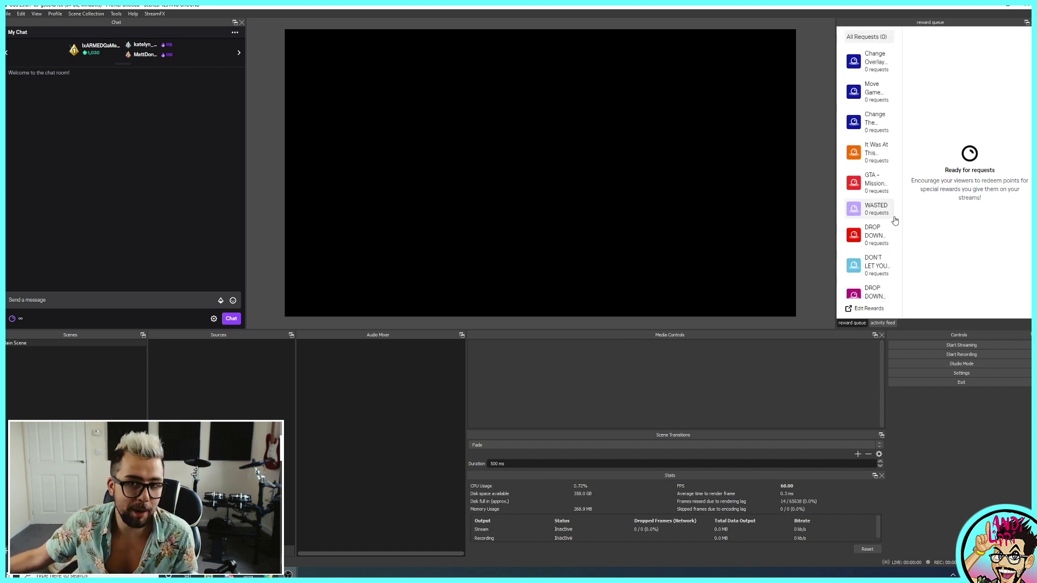